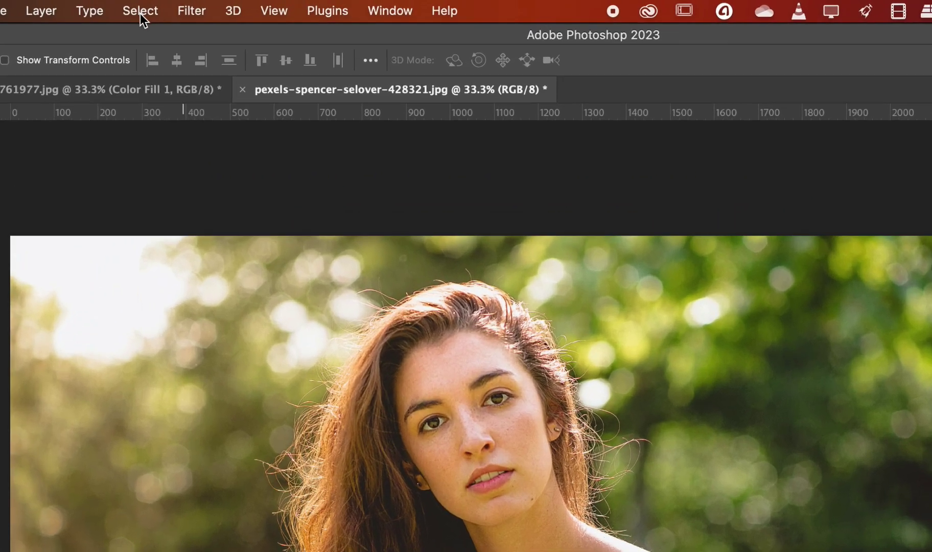
# Step: Cut out the woman with Select > Subject and a layer mask, hiding the grass and trees
pyautogui.click(213, 6)
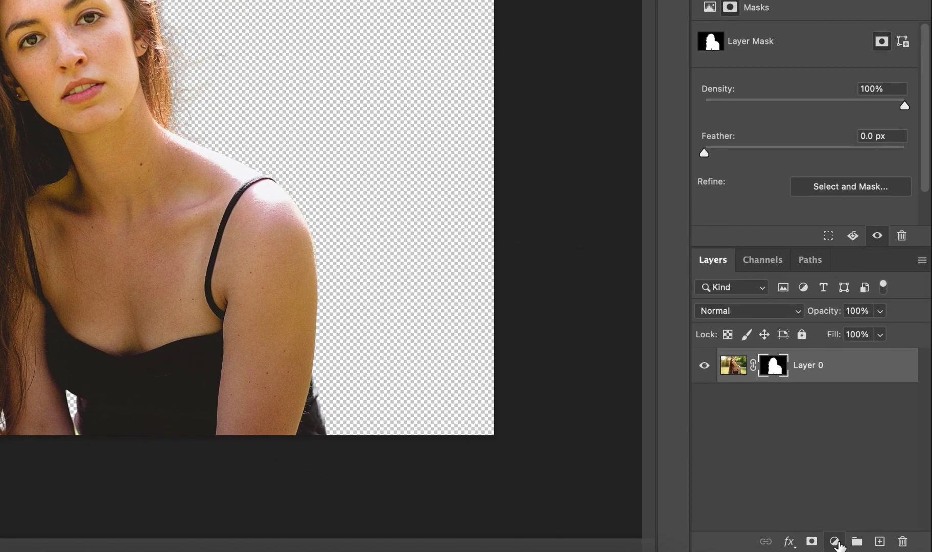
# Step: Add a Solid Color fill layer in pure black #000000 beneath Layer 0
pyautogui.click(835, 541)
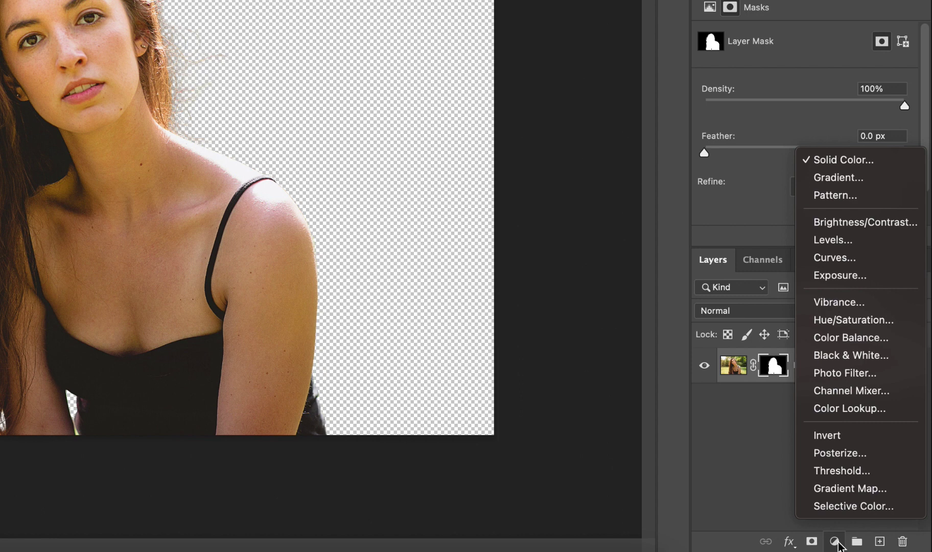
pyautogui.click(851, 162)
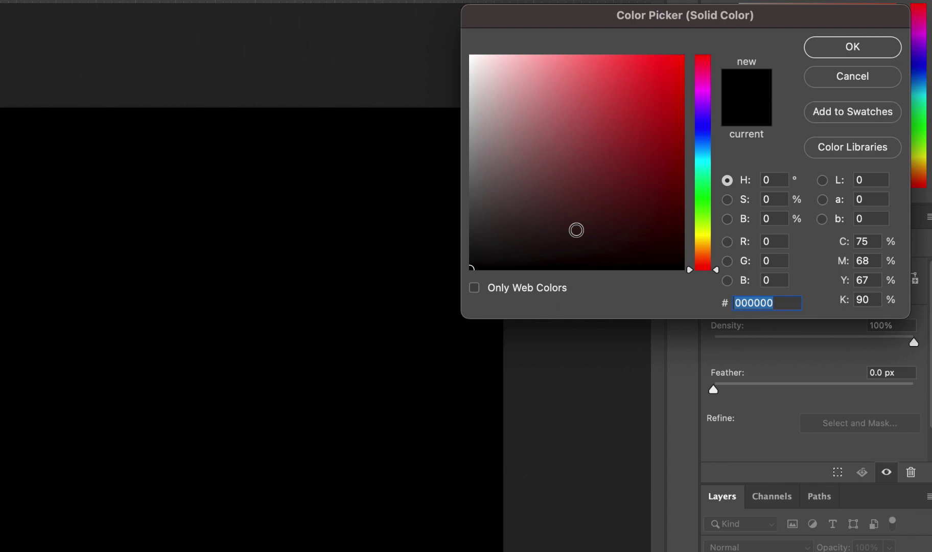
pyautogui.click(562, 241)
pyautogui.click(437, 281)
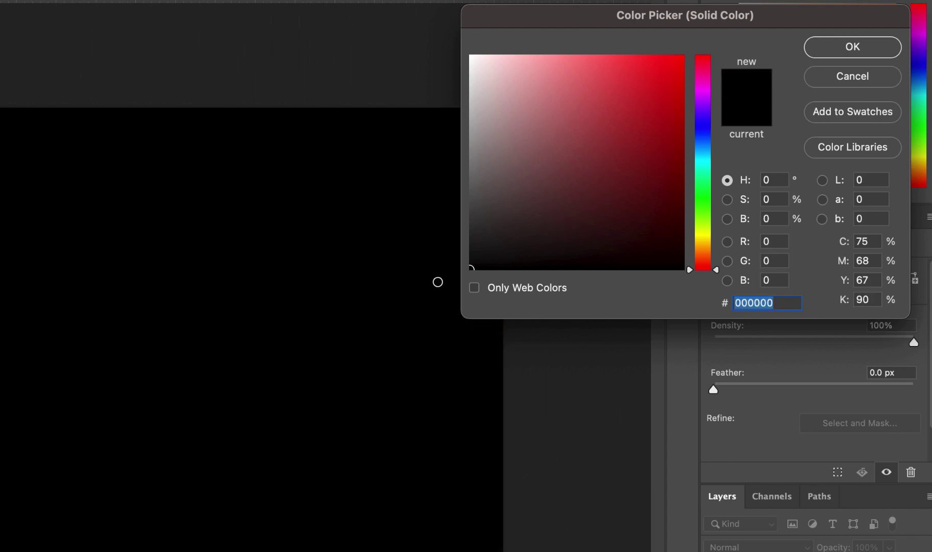
pyautogui.click(842, 50)
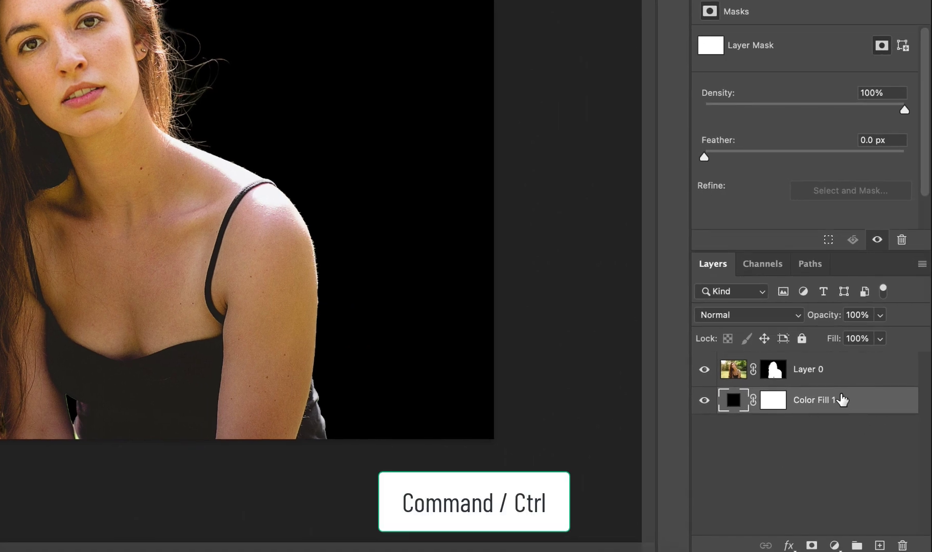
# Step: Merge the portrait and black fill into Layer 0, then duplicate it as Layer 0 copy
pyautogui.keyDown('ctrl'); pyautogui.click(785, 374); pyautogui.keyUp('ctrl')
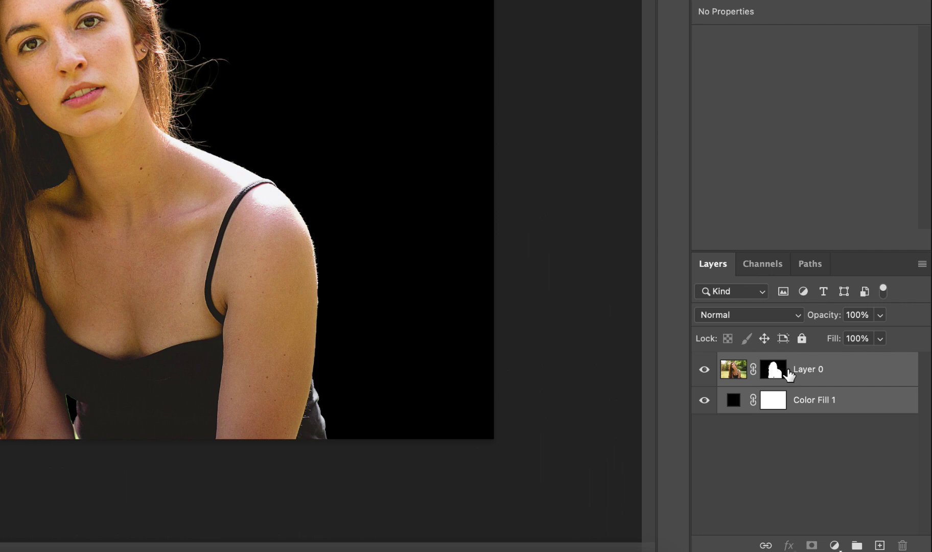
pyautogui.rightClick(789, 374)
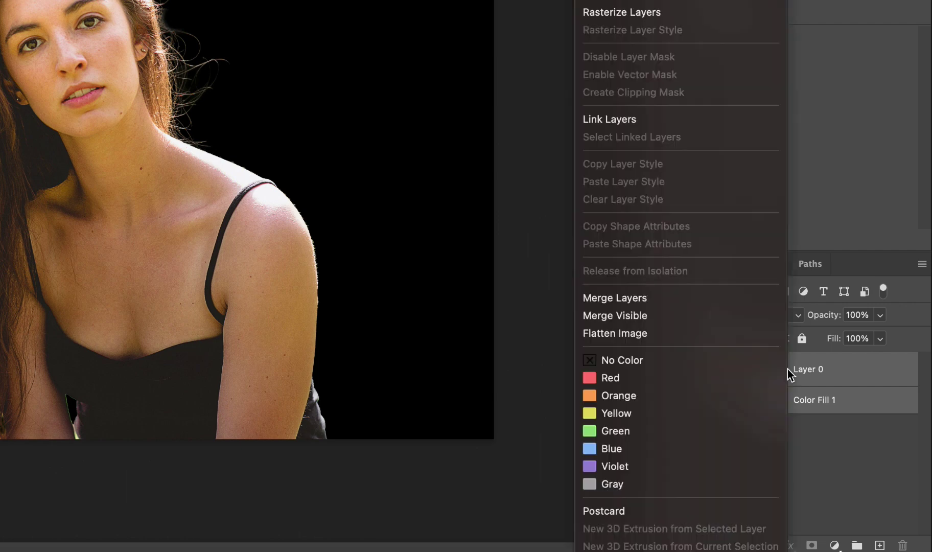
pyautogui.click(612, 299)
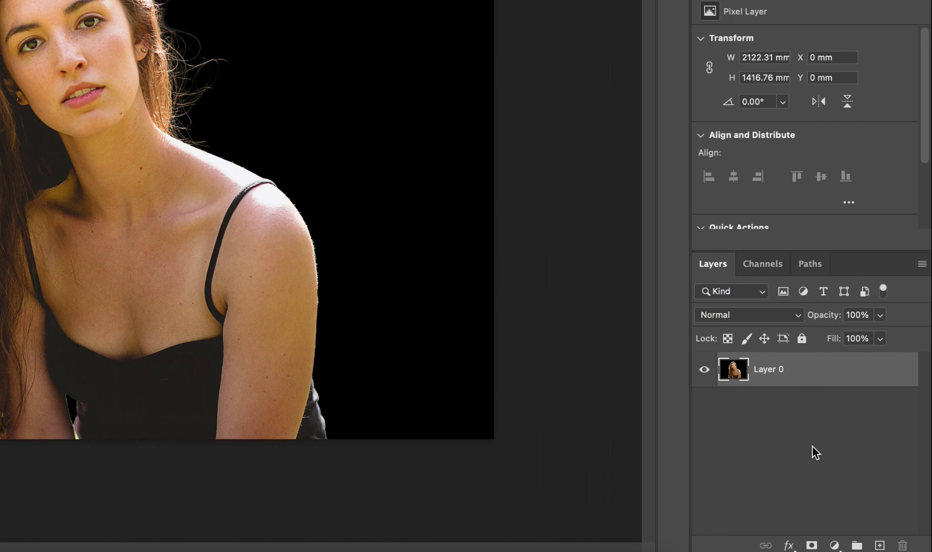
pyautogui.moveTo(752, 364); pyautogui.dragTo(880, 546)
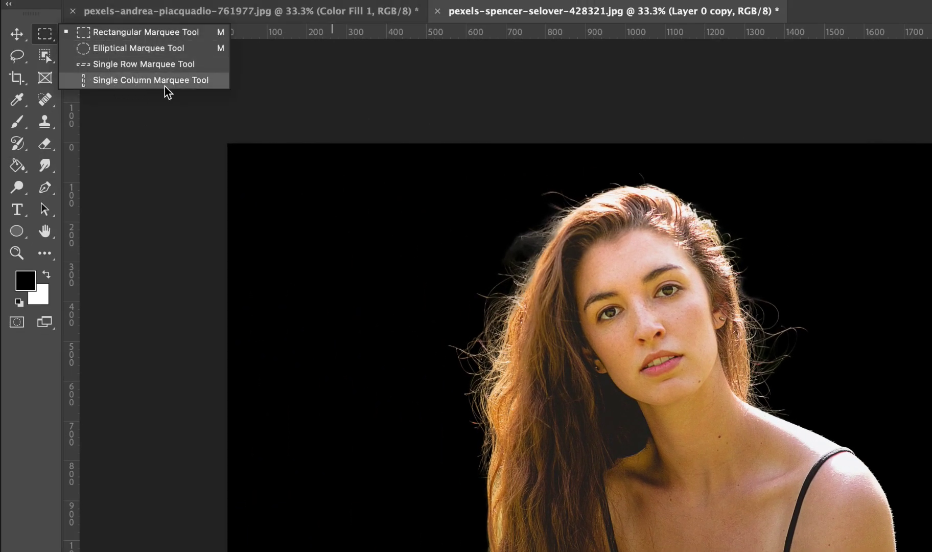
# Step: Copy a single pixel column from the face to a new layer and stretch it to the right edge
pyautogui.click(185, 84)
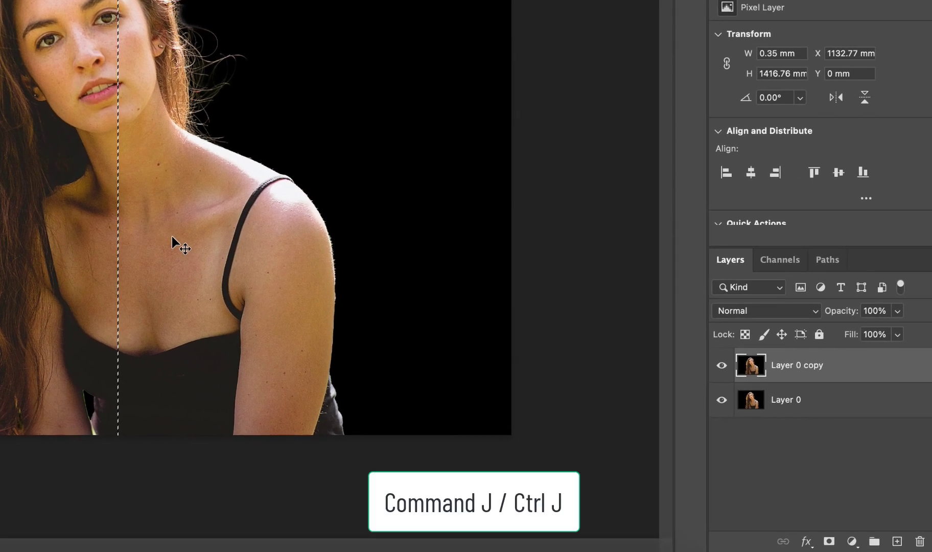
pyautogui.hotkey('ctrl', 'j')
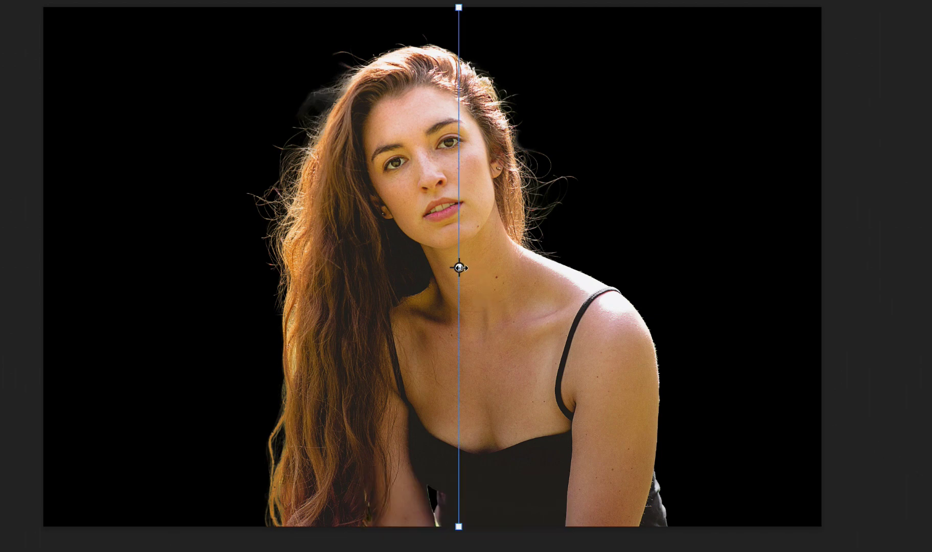
pyautogui.moveTo(460, 267); pyautogui.dragTo(820, 298)
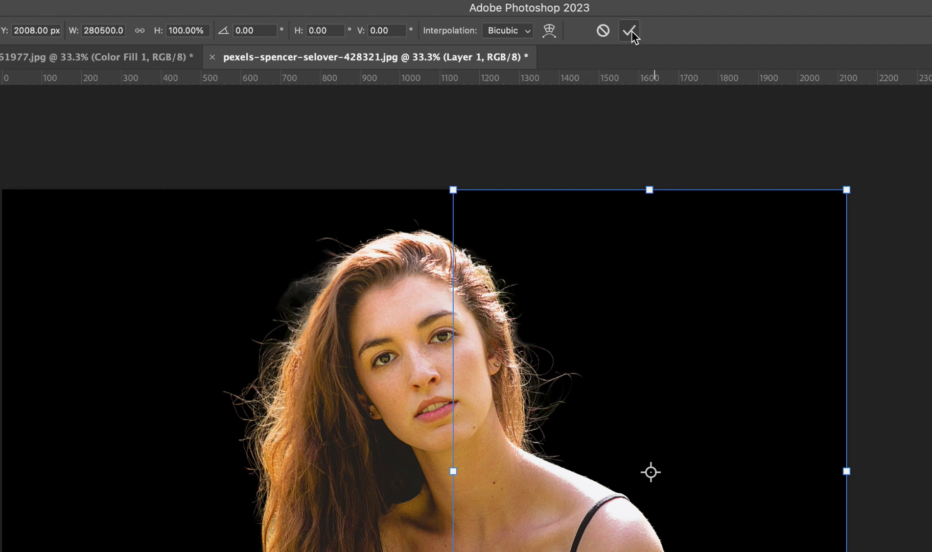
pyautogui.click(631, 33)
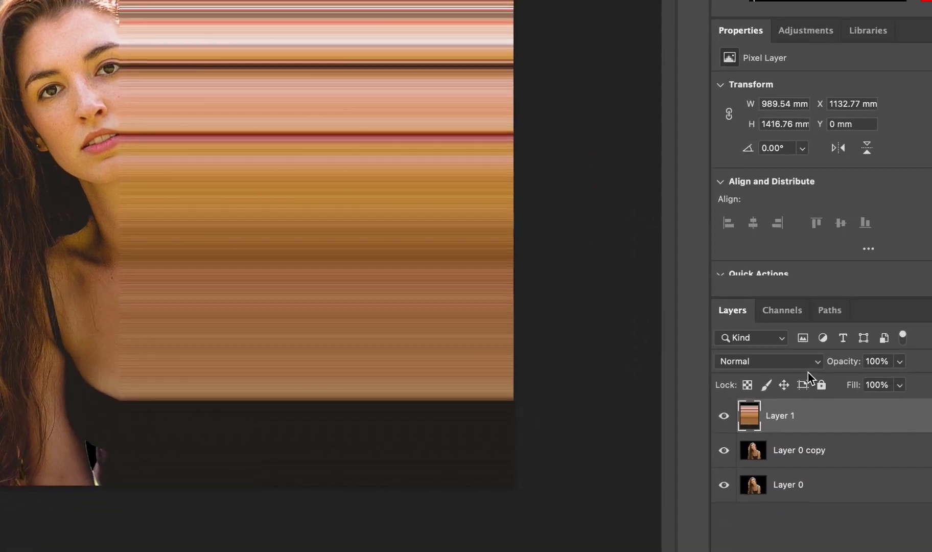
# Step: Name the stretched streak layer 'right side'
pyautogui.doubleClick(789, 431)
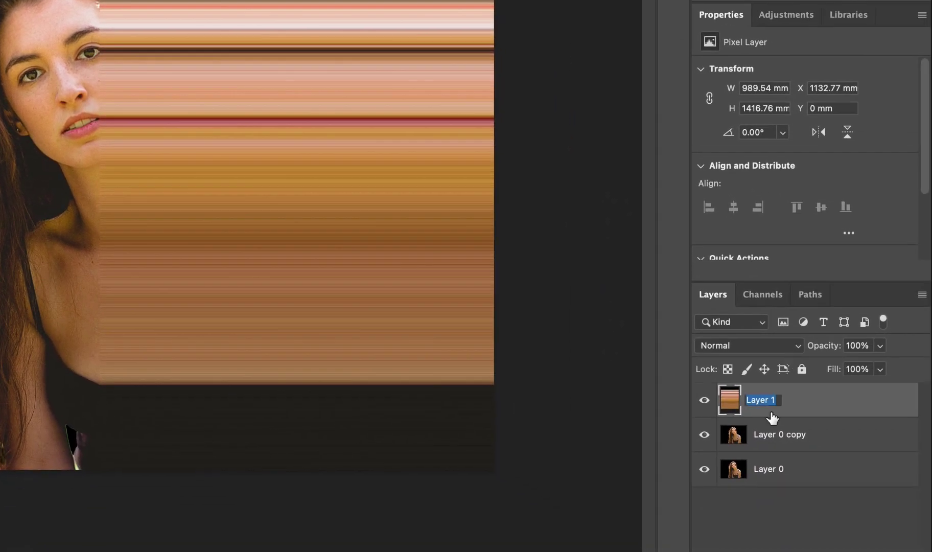
pyautogui.write('right side')
pyautogui.press('Return')
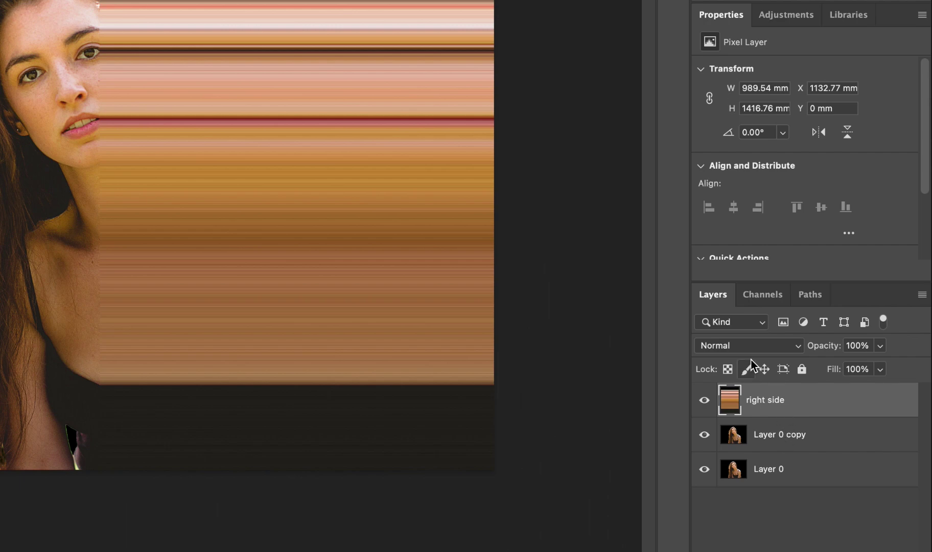
# Step: From Layer 0 copy, copy a pixel column near the face's left edge to a new layer named 'left side'
pyautogui.click(765, 438)
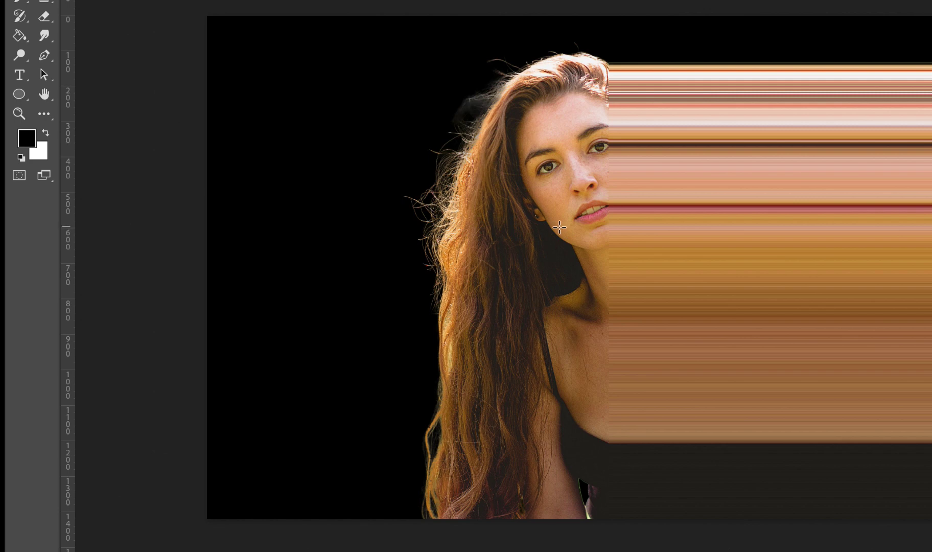
pyautogui.click(559, 227)
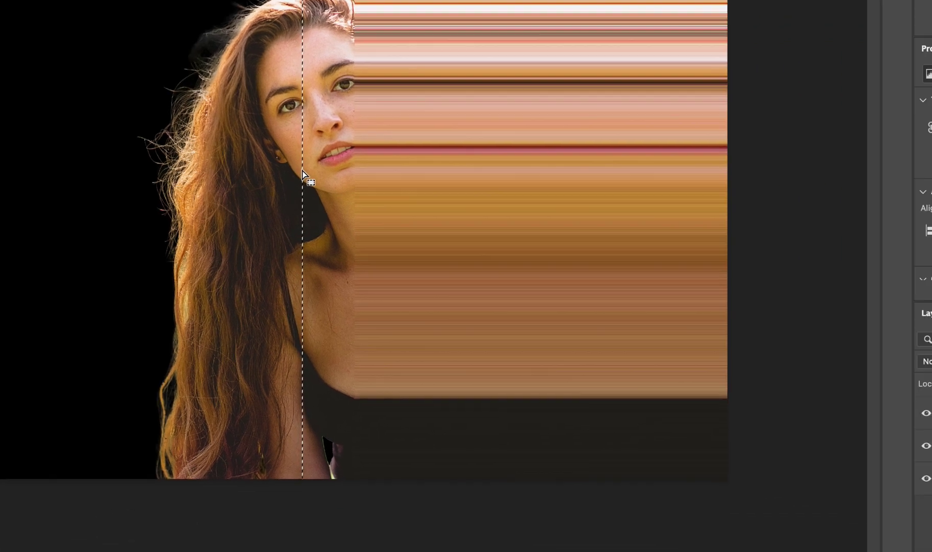
pyautogui.hotkey('ctrl', 'j')
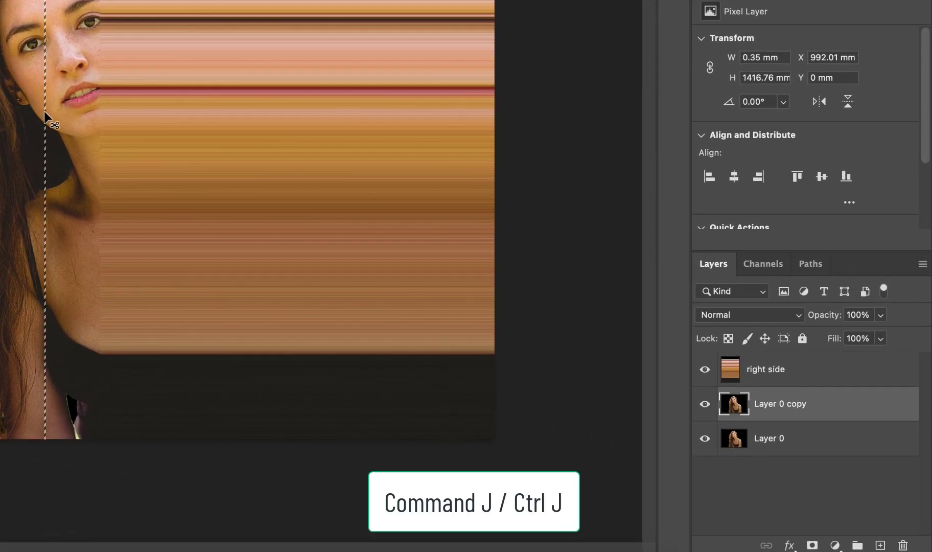
pyautogui.hotkey('ctrl', 'j')
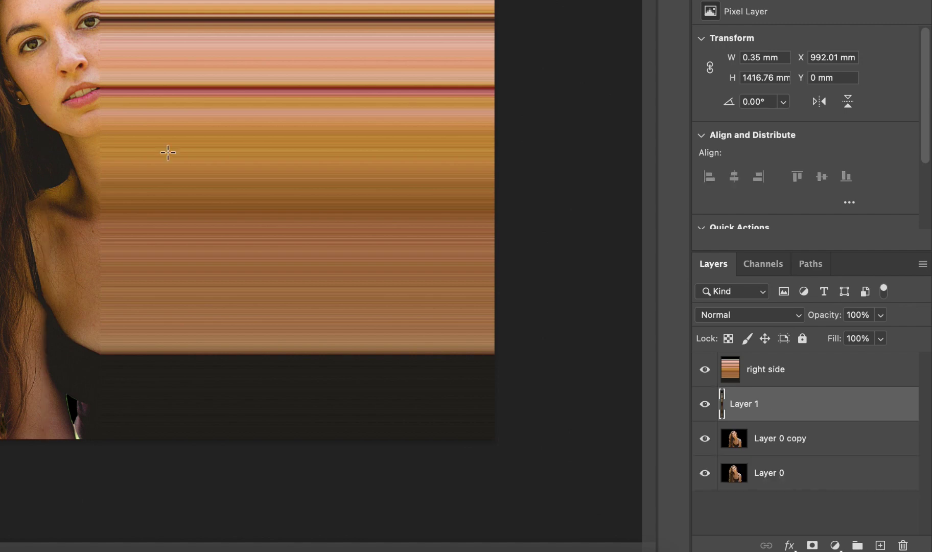
pyautogui.doubleClick(742, 405)
pyautogui.write('left side')
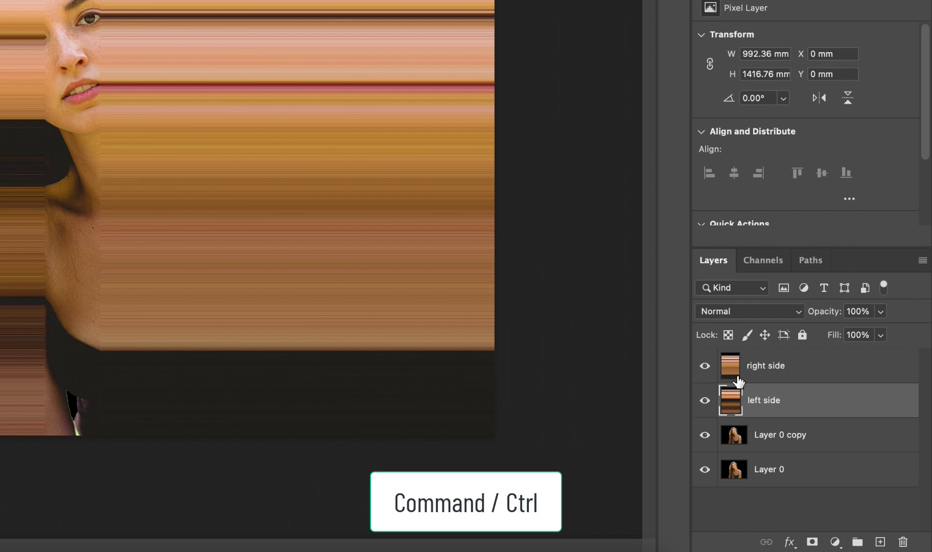
# Step: Set both the left side and right side streak layers to Lighten blending
pyautogui.keyDown('ctrl'); pyautogui.click(776, 375); pyautogui.keyUp('ctrl')
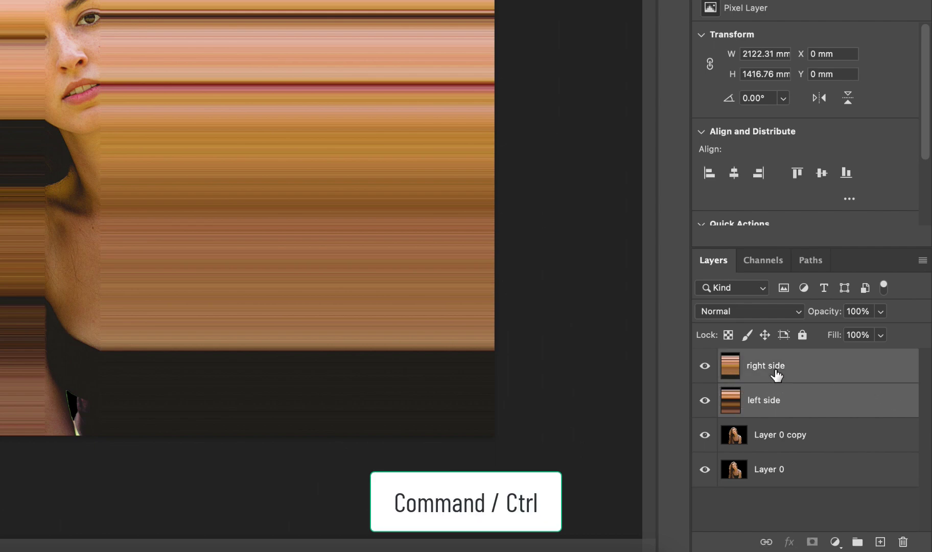
pyautogui.click(796, 312)
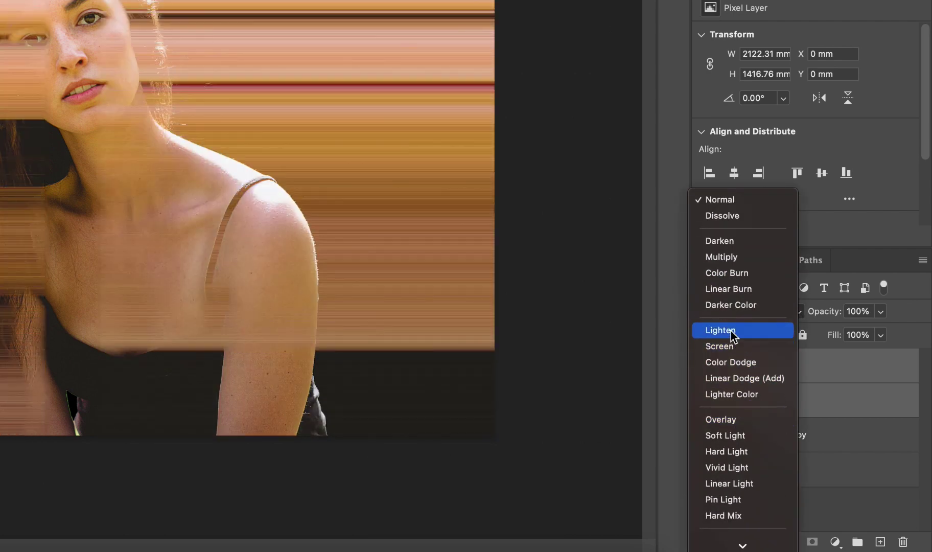
pyautogui.click(732, 330)
# Step: Add a white layer mask to the left side layer and to the right side layer
pyautogui.click(783, 404)
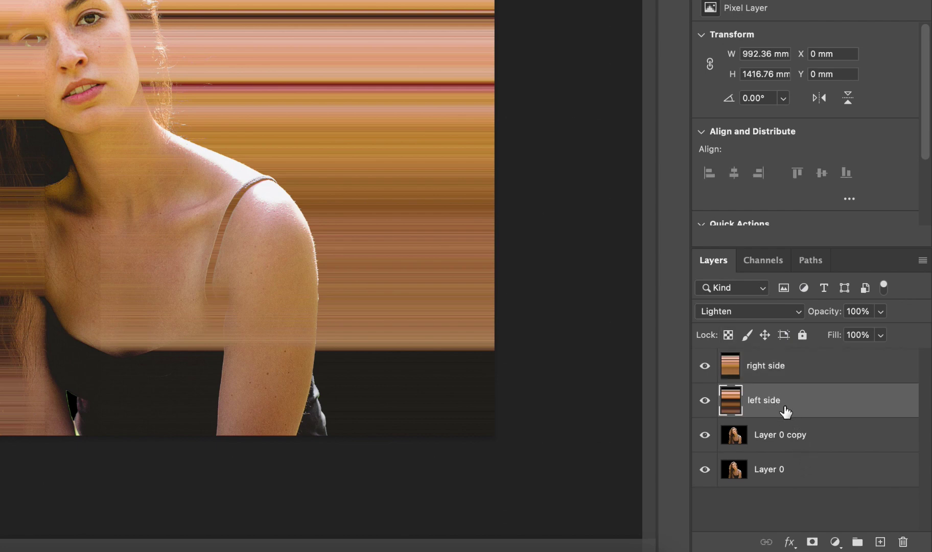
pyautogui.click(812, 541)
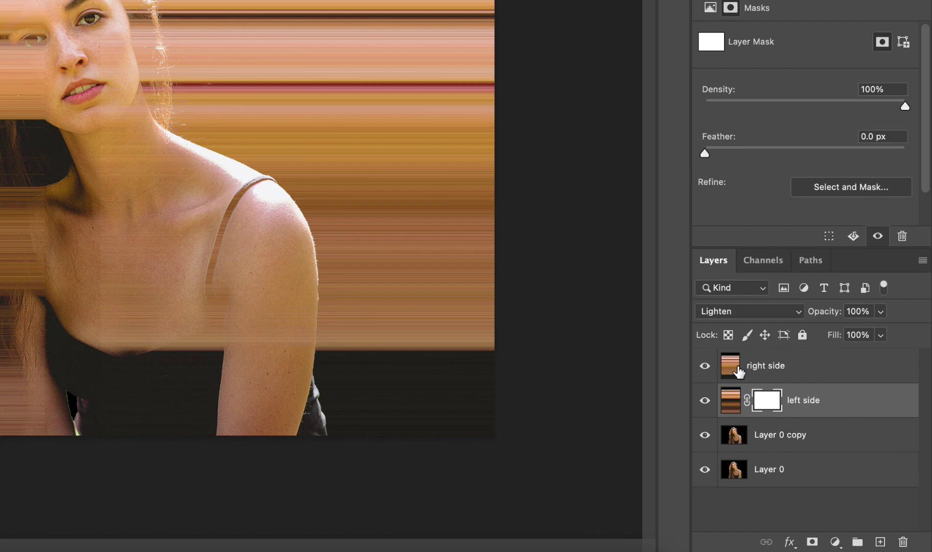
pyautogui.click(738, 372)
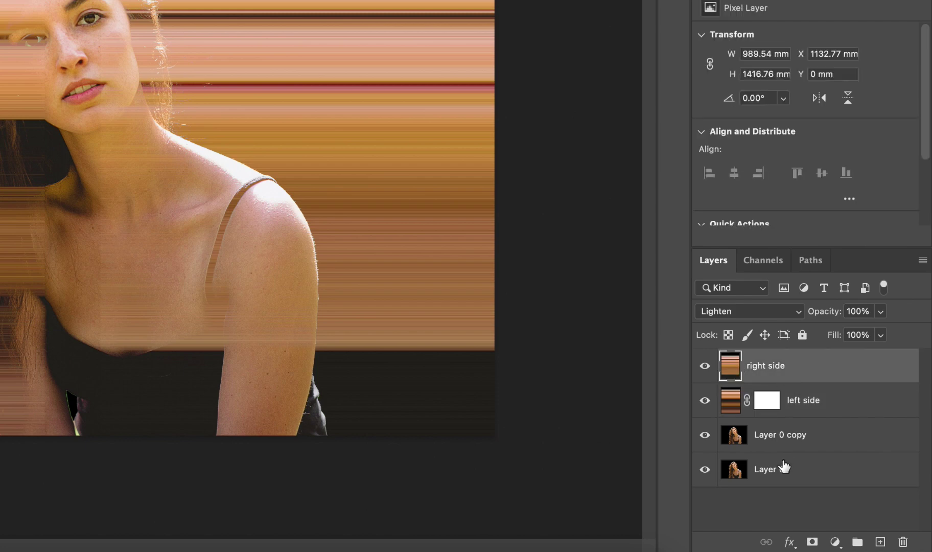
pyautogui.click(813, 541)
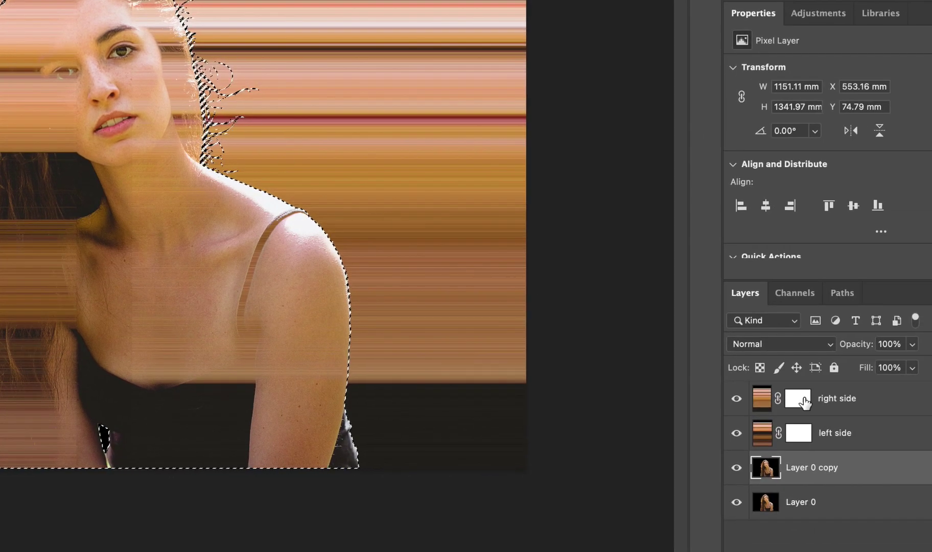
# Step: Target the right side mask and pick a 600 px Soft Round brush in black
pyautogui.click(803, 403)
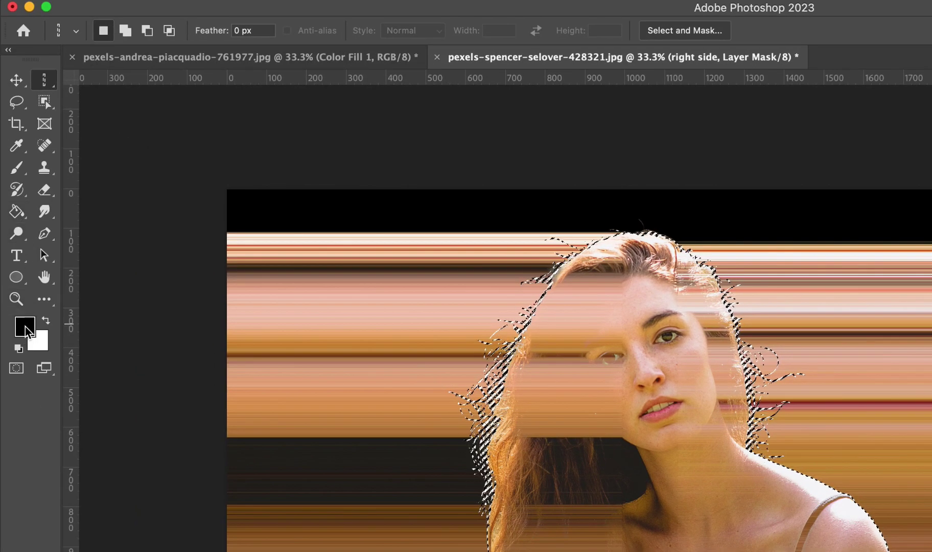
pyautogui.click(30, 169)
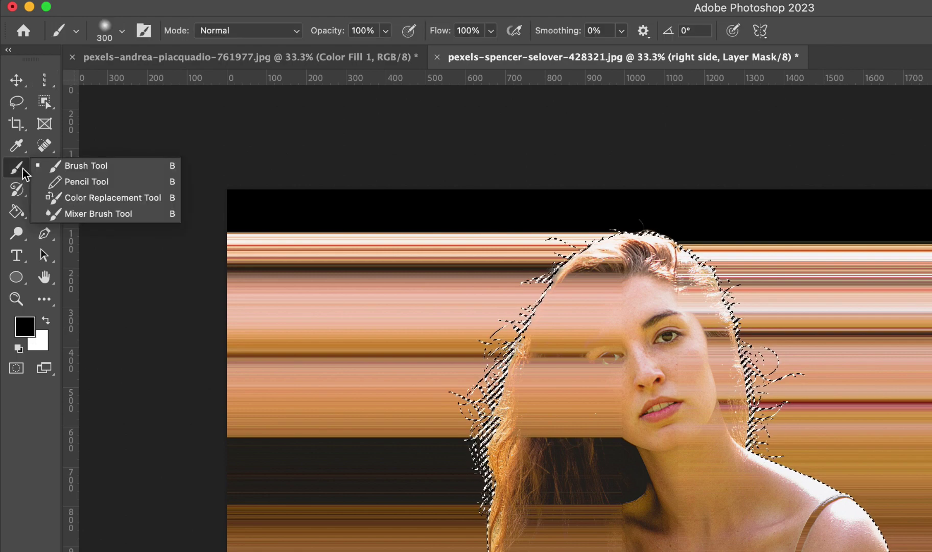
pyautogui.click(89, 165)
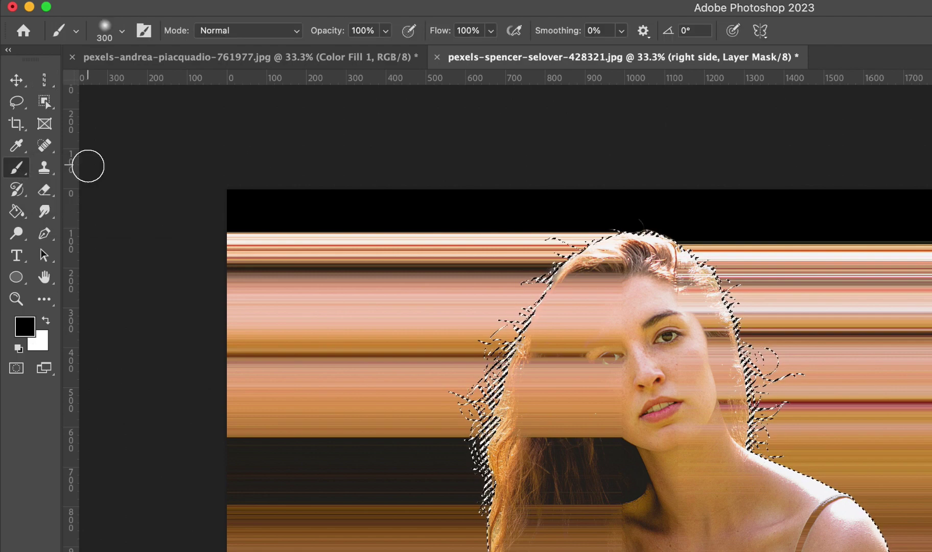
pyautogui.click(122, 31)
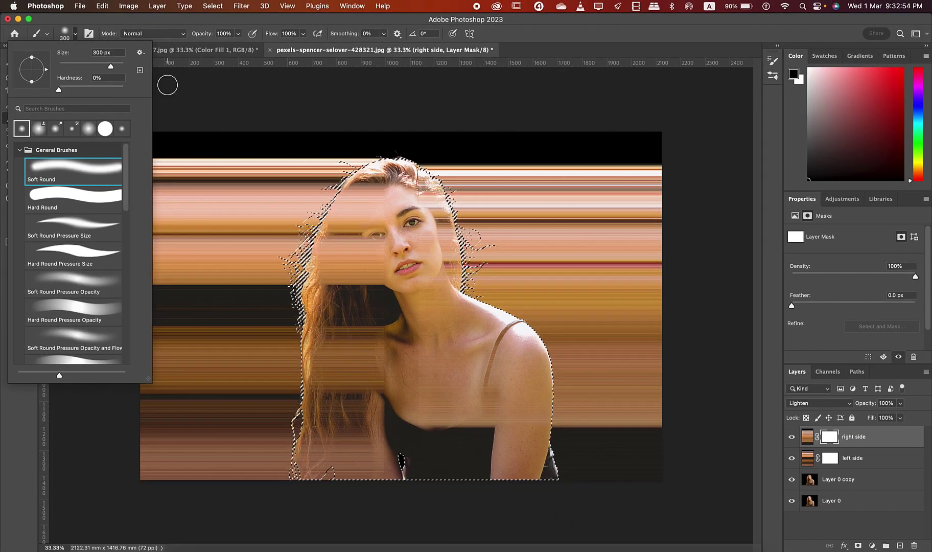
pyautogui.click(253, 108)
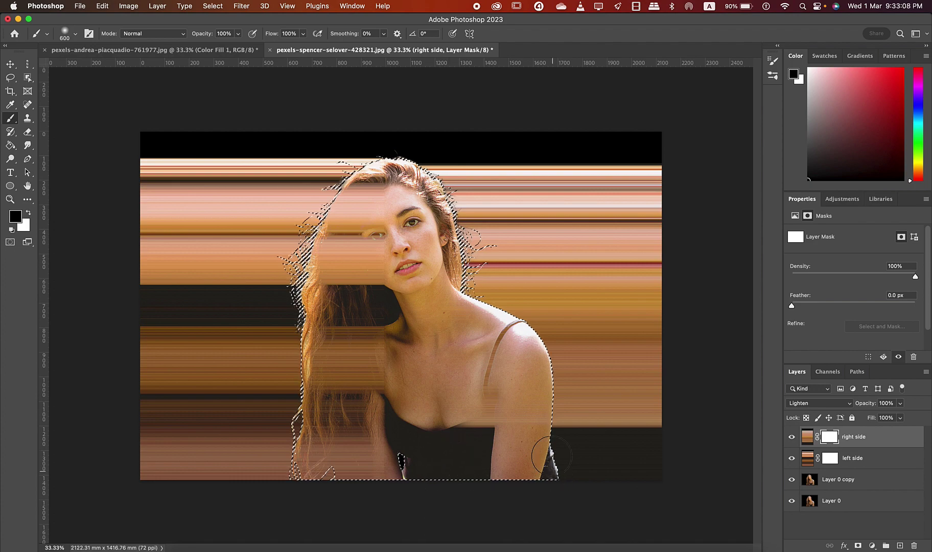
# Step: Paint black on the right side and left side masks over the woman, then deselect
pyautogui.moveTo(554, 434); pyautogui.dragTo(501, 327)
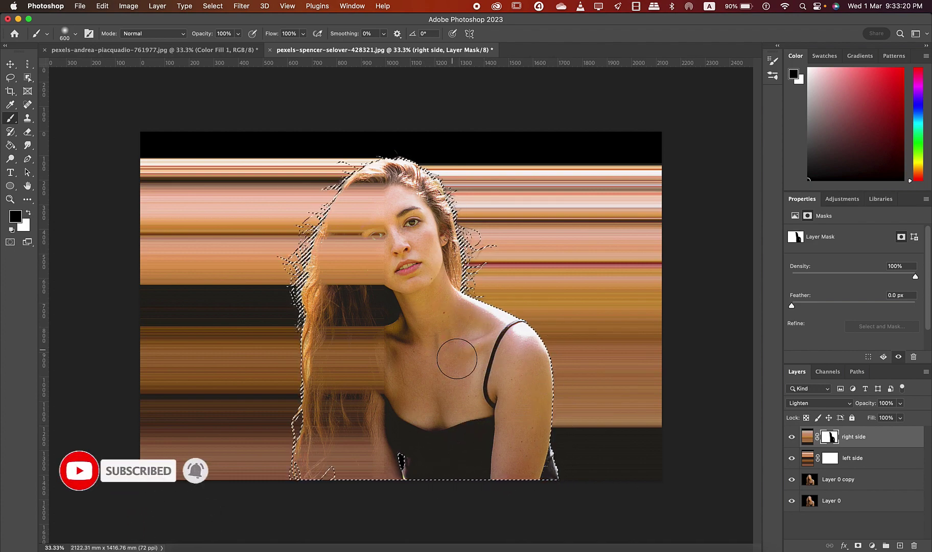
pyautogui.click(830, 459)
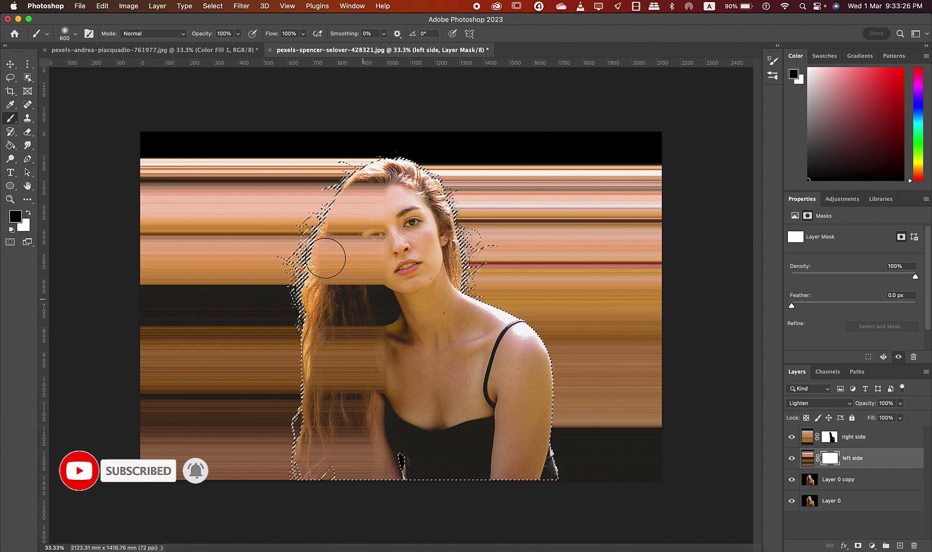
pyautogui.moveTo(376, 220); pyautogui.dragTo(367, 463)
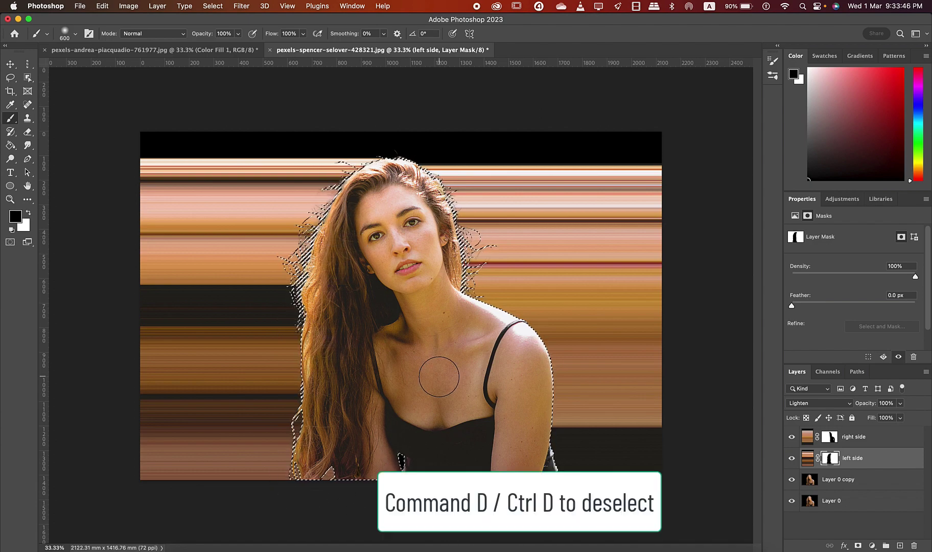
pyautogui.press('super+d')
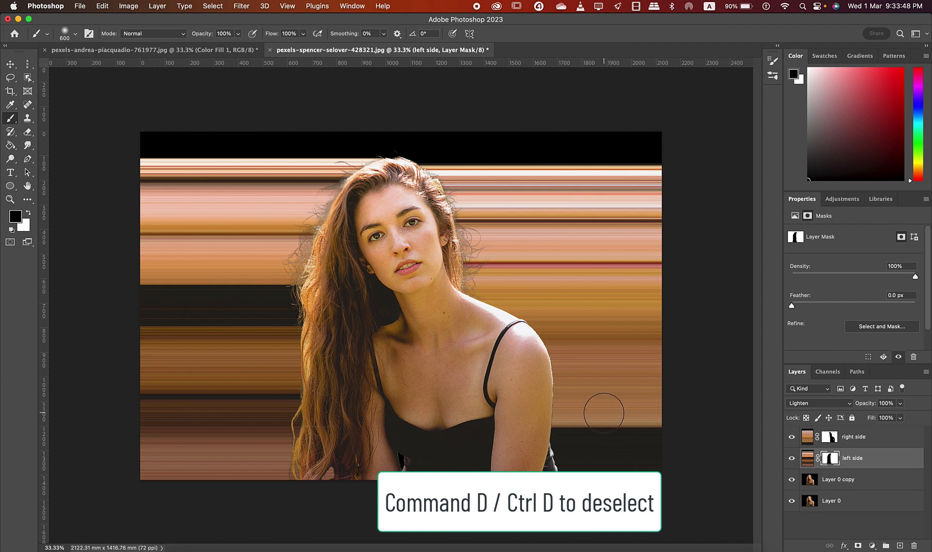